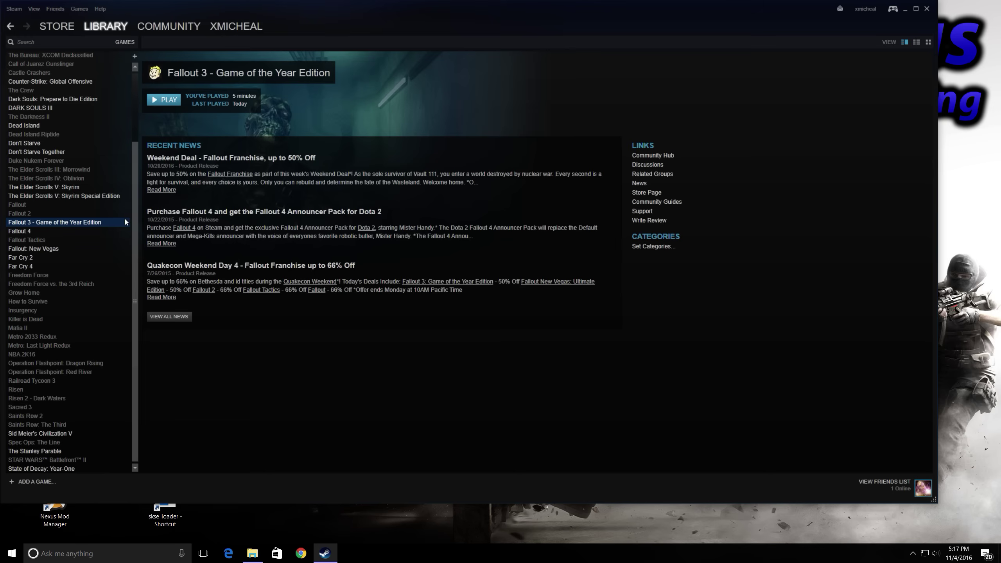
Step: Open the right-click menu for Fallout 3 - Game of the Year Edition in the Steam library
{"action": "right_click", "coordinate": [65, 231]}
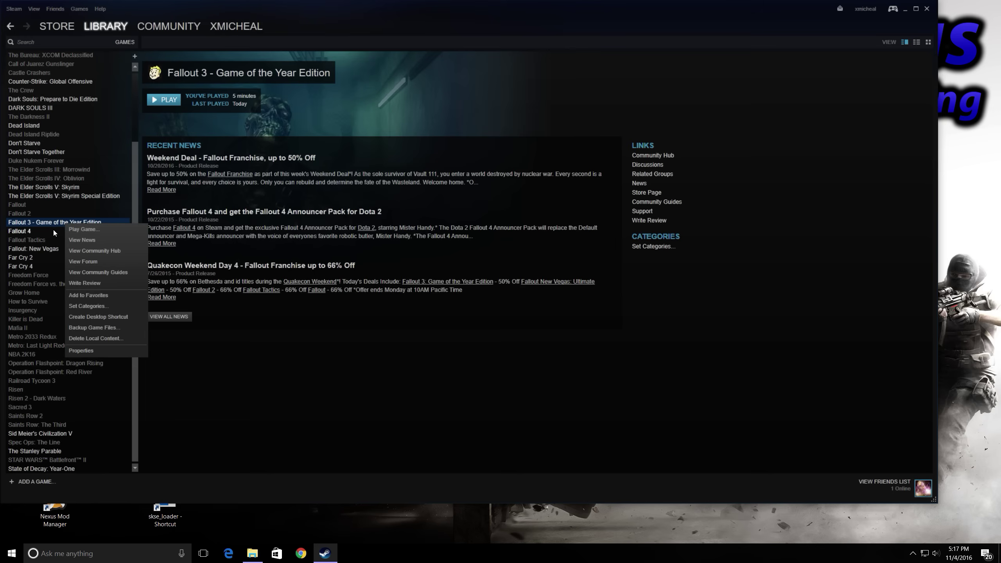
Step: Open the Fallout 3 goty folder and review FalloutLauncher's Windows XP SP3 administrator compatibility settings
{"action": "left_click", "coordinate": [50, 225]}
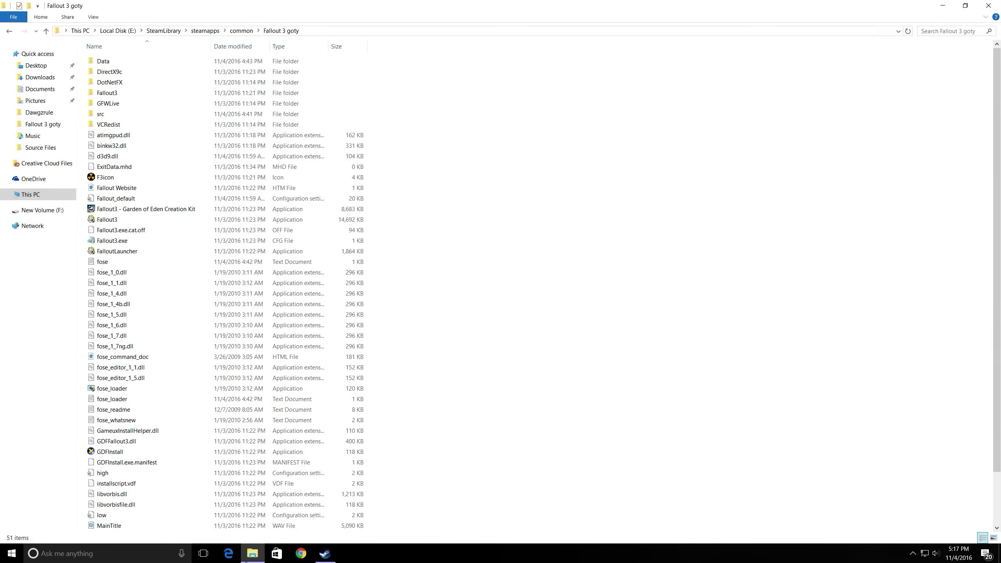
{"action": "right_click", "coordinate": [139, 252]}
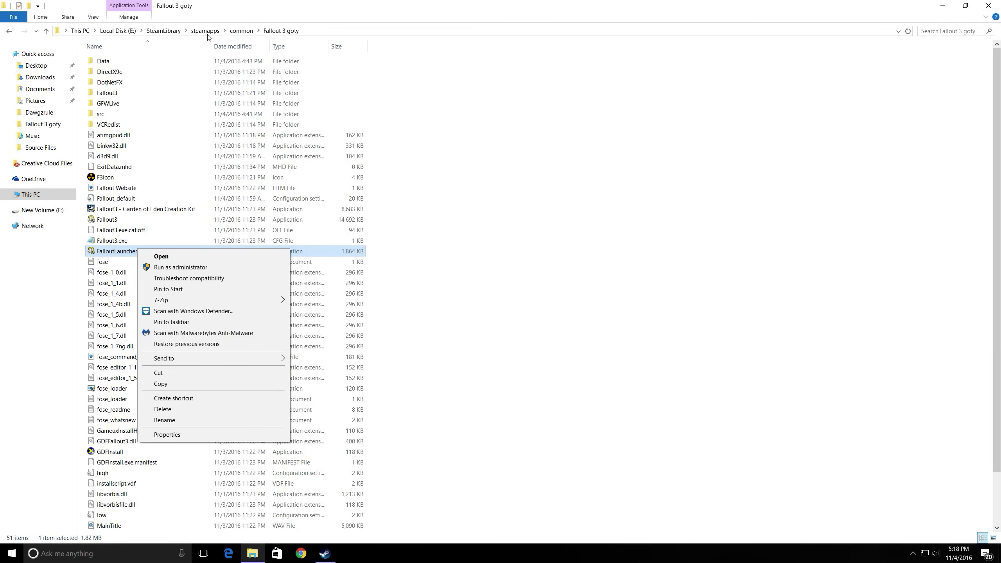
{"action": "right_click", "coordinate": [117, 253]}
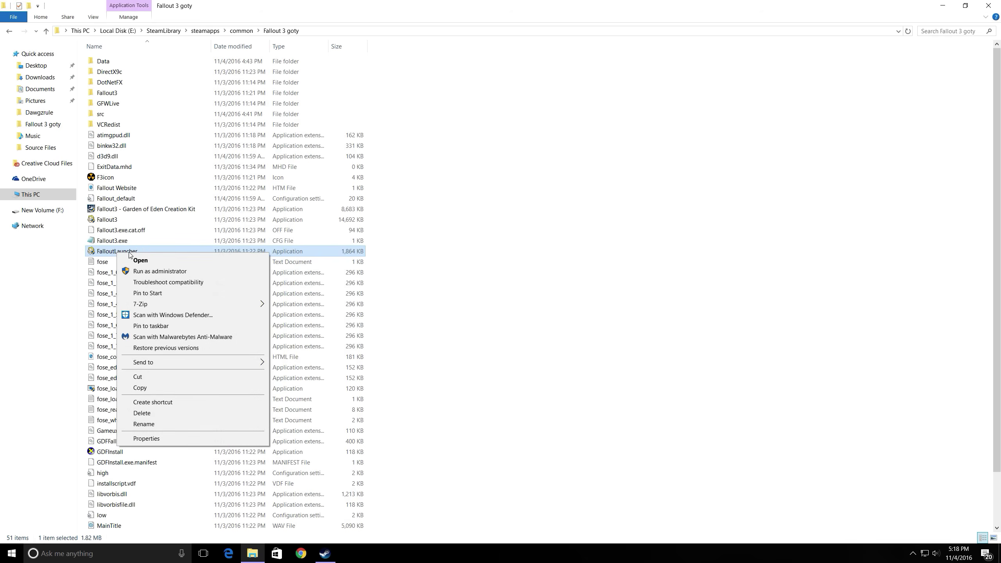
{"action": "left_click", "coordinate": [170, 444]}
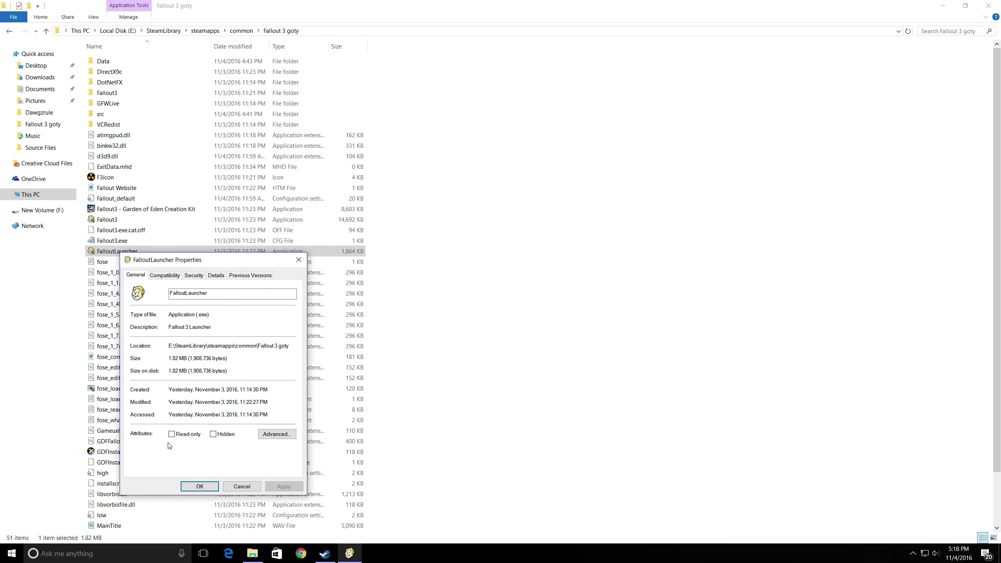
{"action": "left_click", "coordinate": [165, 275]}
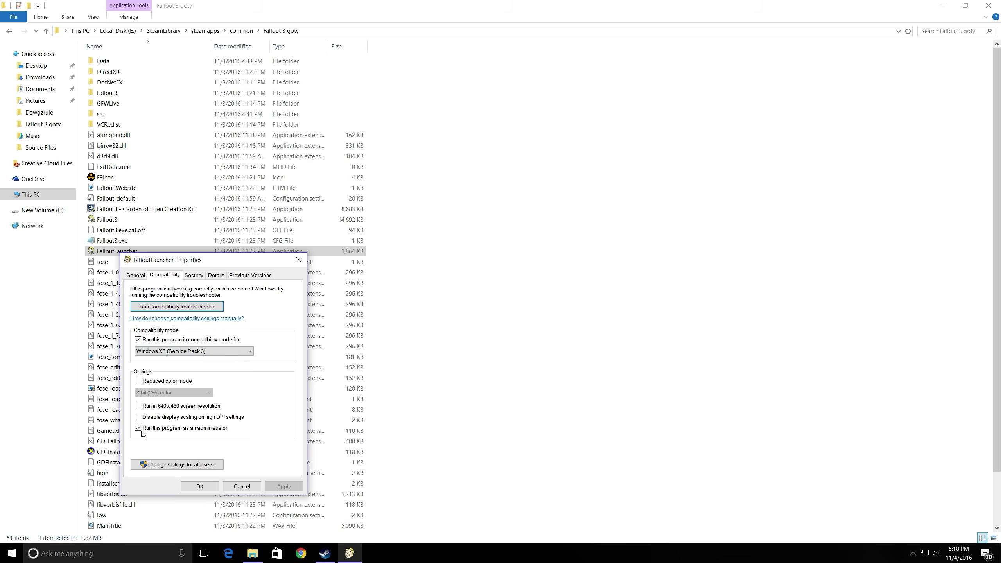
{"action": "left_click", "coordinate": [242, 486]}
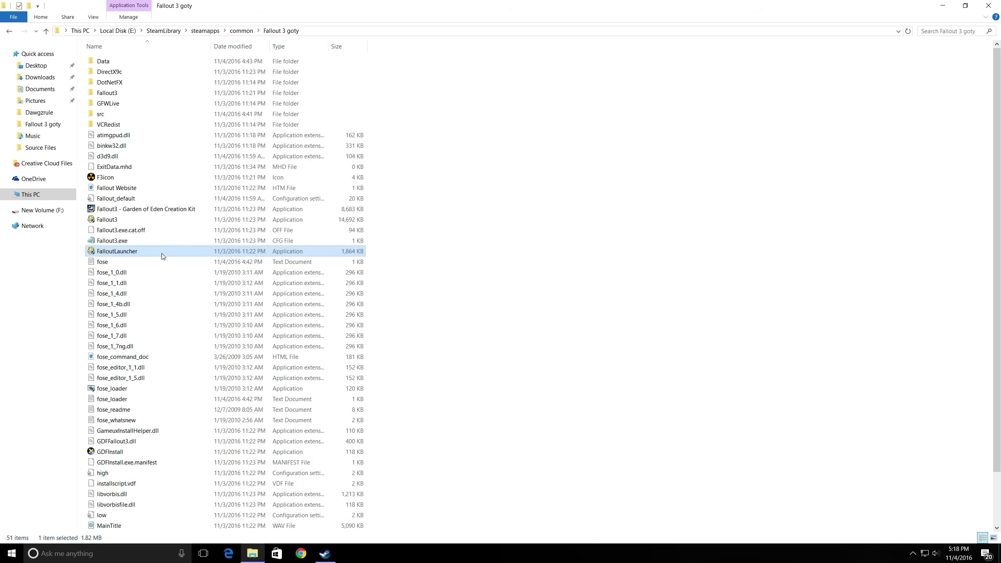
Step: Review Fallout3's compatibility settings: Windows XP (Service Pack 3), run as administrator
{"action": "right_click", "coordinate": [129, 220]}
{"action": "left_click", "coordinate": [159, 406]}
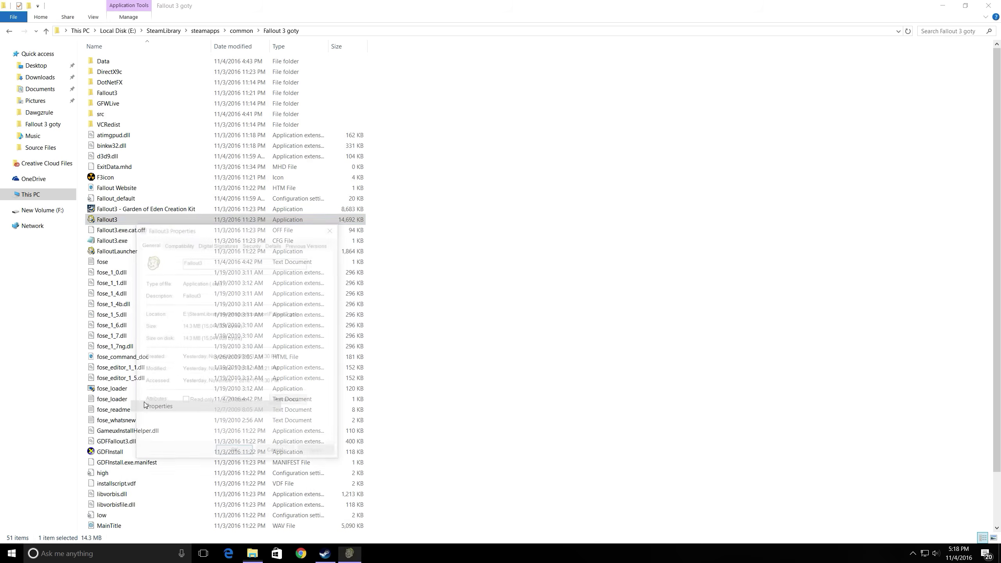
{"action": "left_click", "coordinate": [178, 243]}
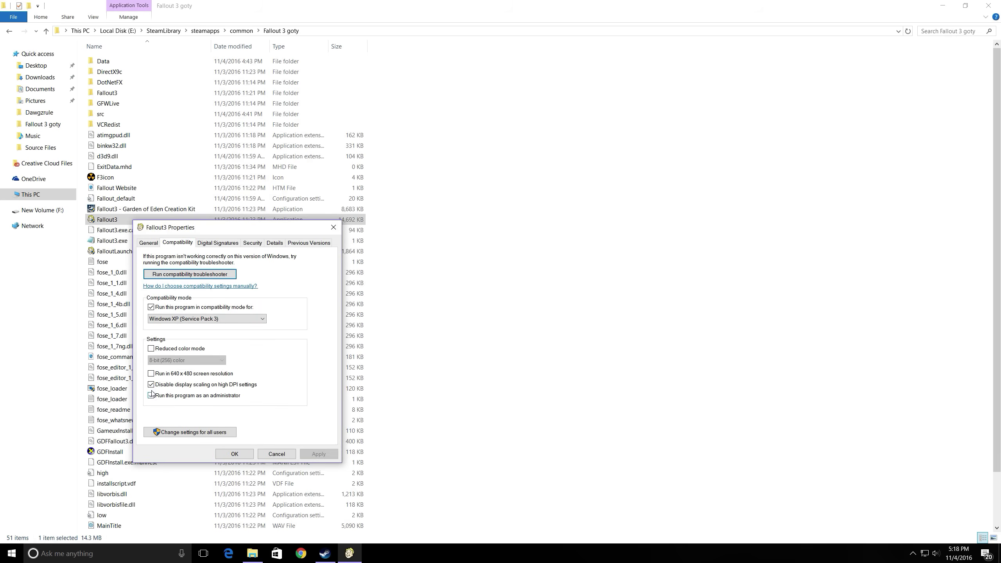
{"action": "left_click", "coordinate": [276, 454]}
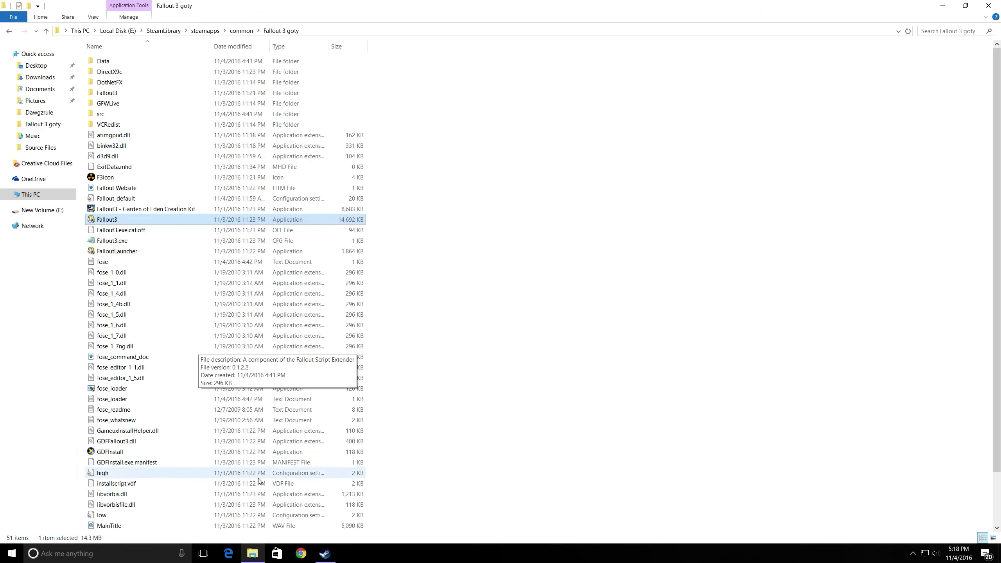
{"action": "left_click", "coordinate": [229, 553]}
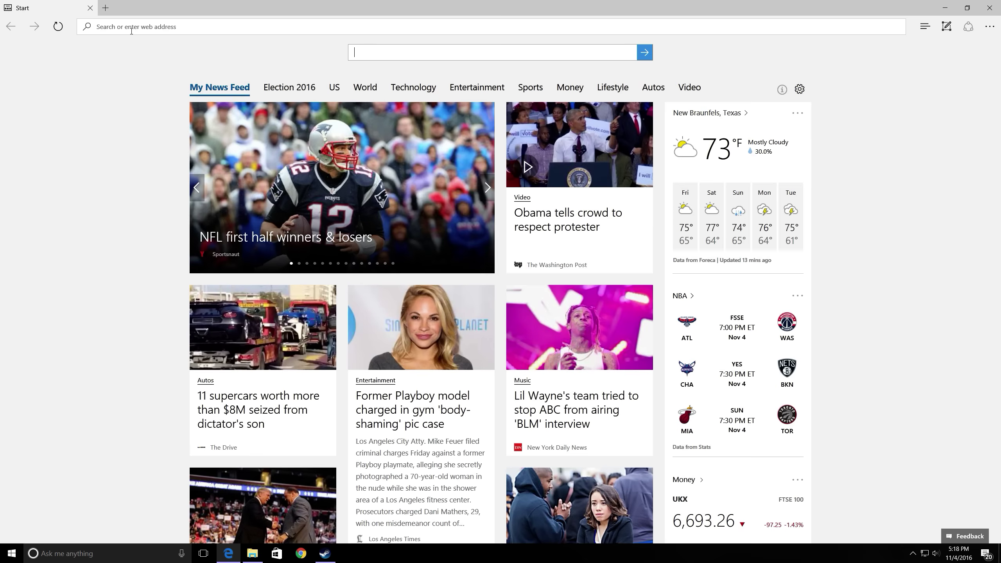
{"action": "type", "text": "win"}
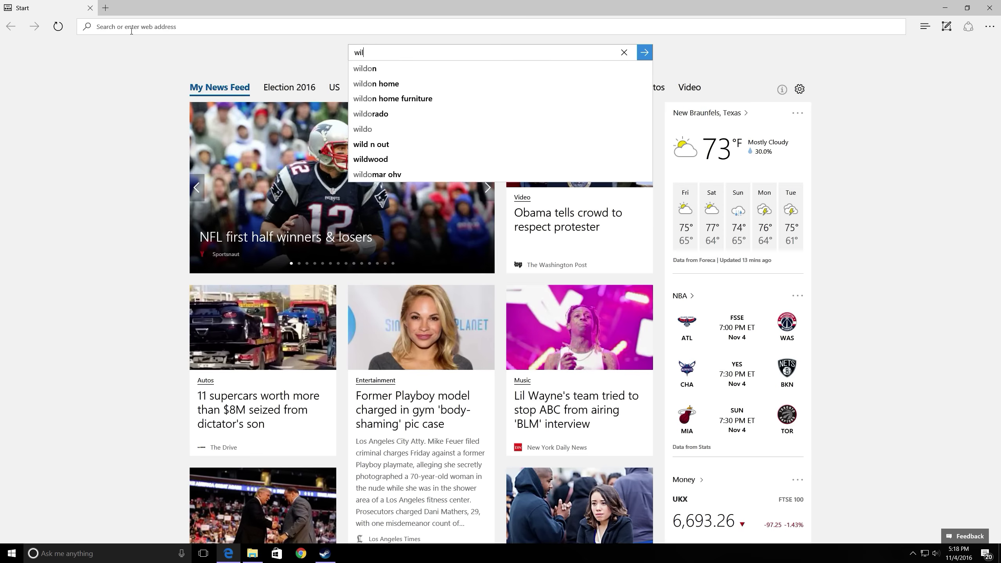
{"action": "type", "text": "dows for"}
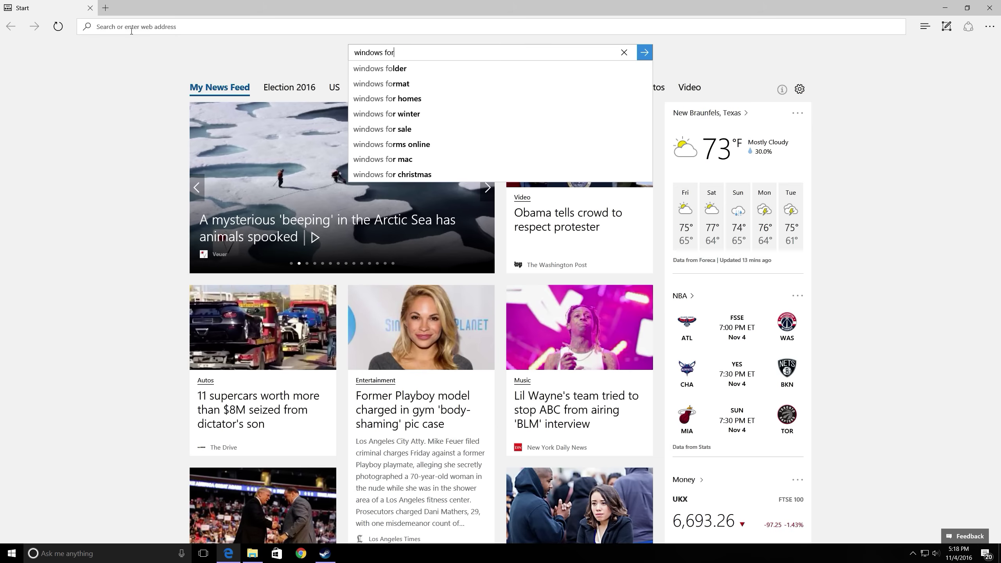
{"action": "type", "text": " gaming live"}
{"action": "key", "text": "Return"}
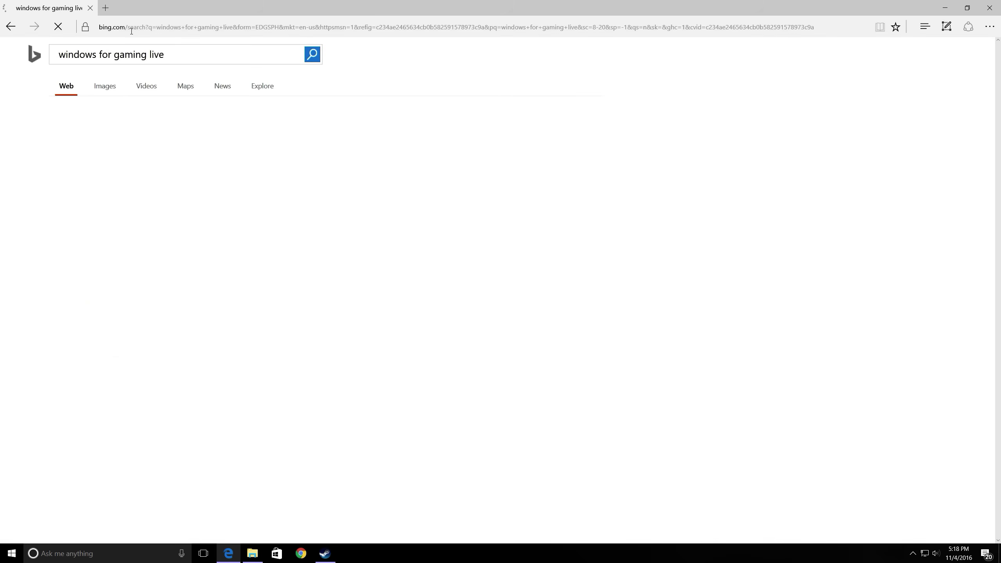
{"action": "left_click", "coordinate": [109, 127]}
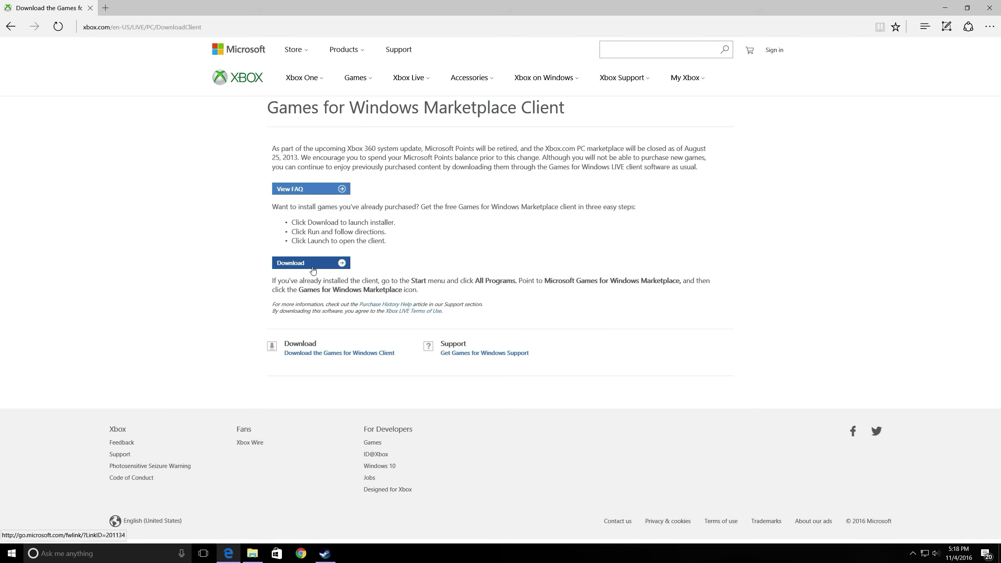
{"action": "left_click", "coordinate": [983, 8]}
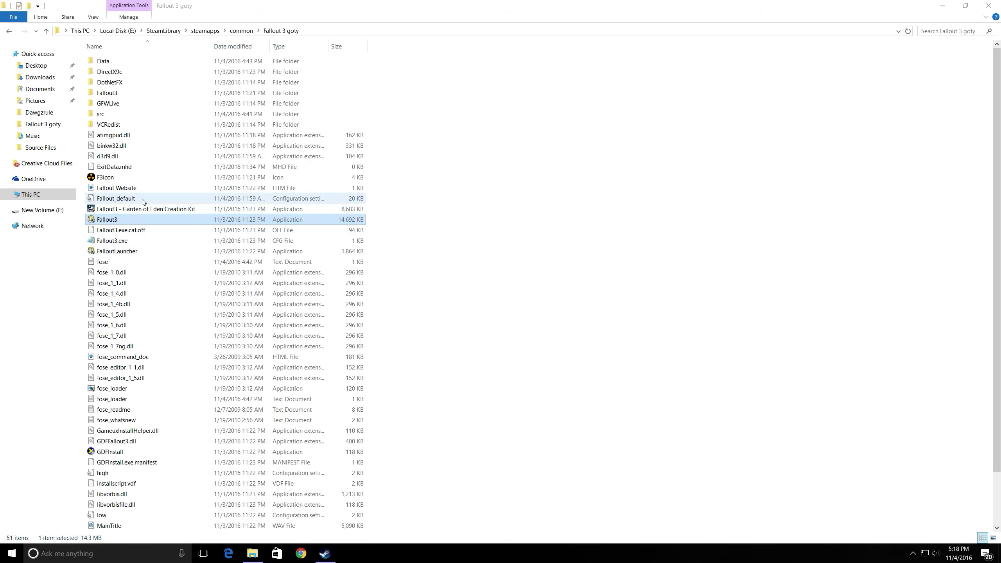
Step: Open Fallout_default in Notepad and search for the bUseThreadedAI setting
{"action": "double_click", "coordinate": [177, 199]}
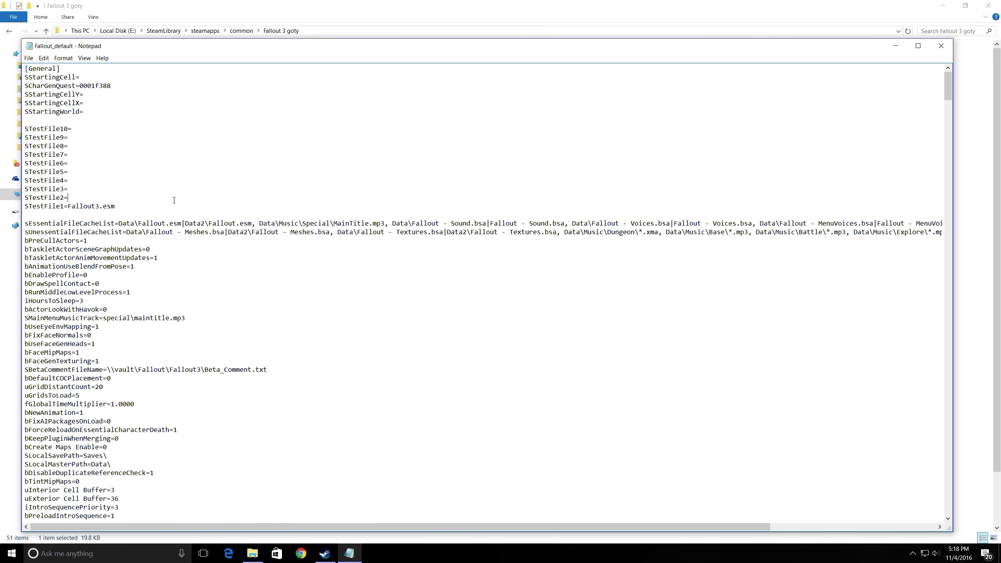
{"action": "key", "text": "ctrl+f"}
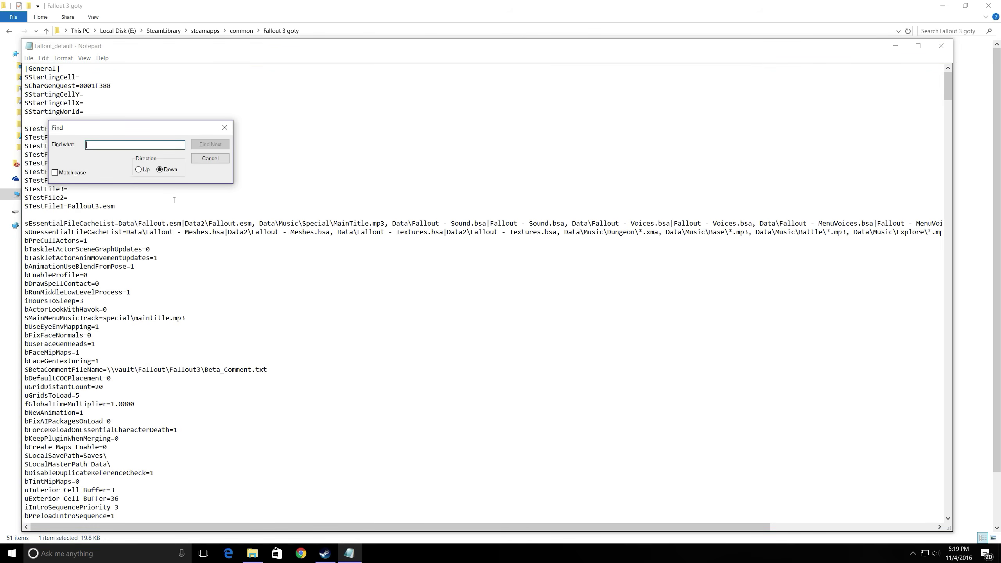
{"action": "type", "text": "Bu"}
{"action": "key", "text": "Return"}
{"action": "key", "text": "Return"}
{"action": "key", "text": "Return"}
{"action": "key", "text": "Return"}
{"action": "key", "text": "Return"}
{"action": "key", "text": "Return"}
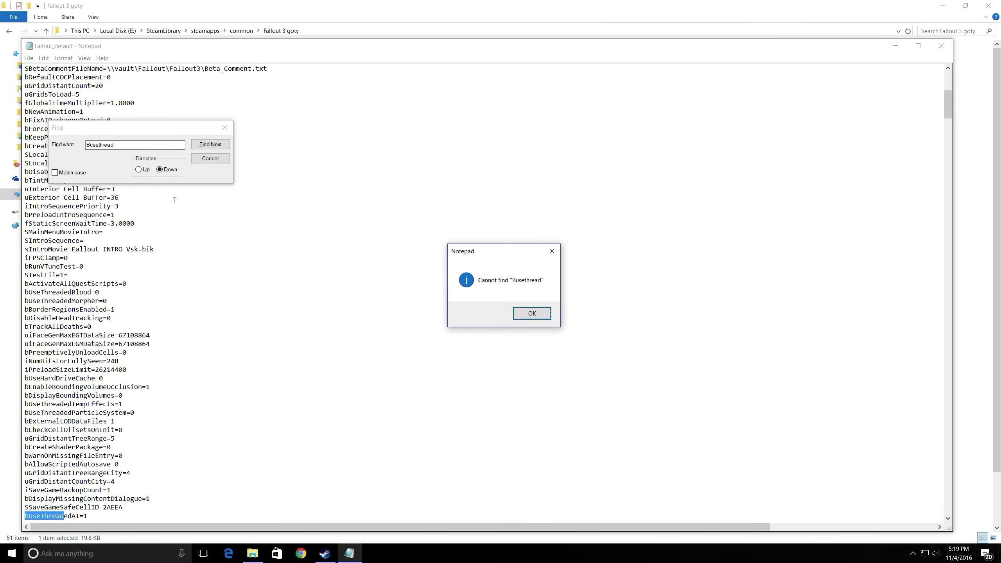
{"action": "left_click", "coordinate": [531, 313]}
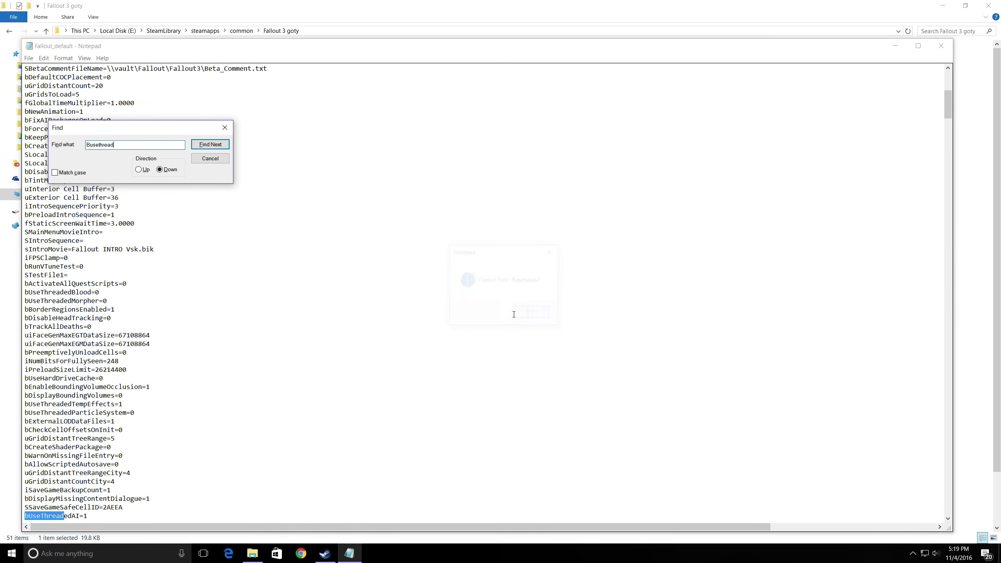
{"action": "scroll", "coordinate": [118, 435], "scroll_direction": "down", "scroll_amount": 2}
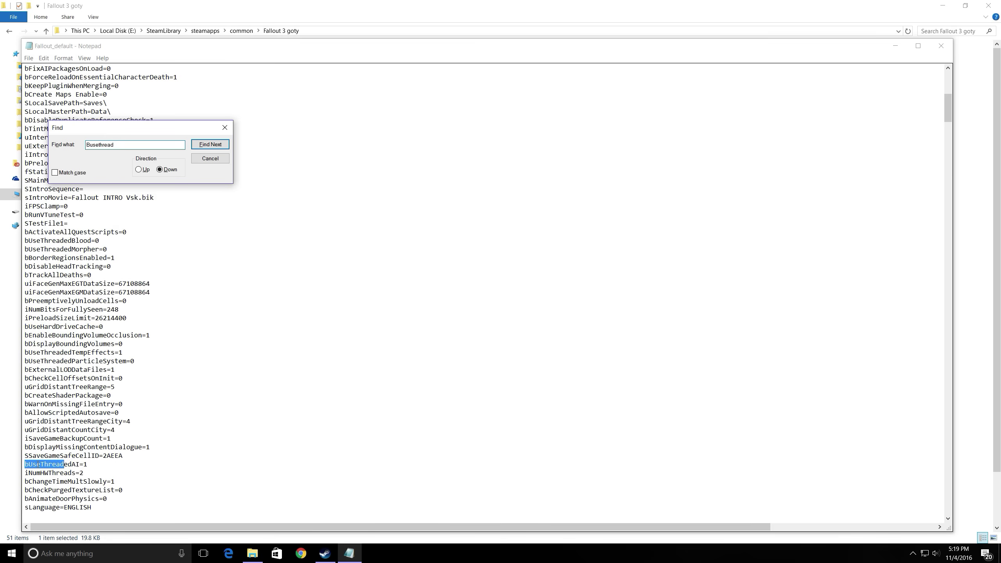
{"action": "left_click", "coordinate": [86, 465]}
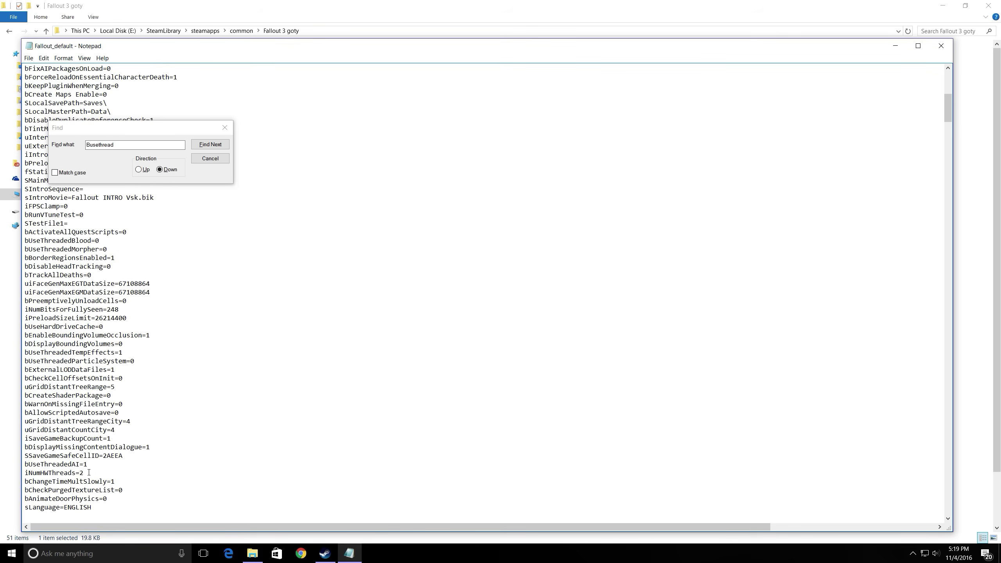
Step: Set bUseThreadedAI=1 with iNumHWThreads=2 on the following line
{"action": "left_click_drag", "start_coordinate": [88, 473], "coordinate": [26, 475]}
{"action": "left_click", "coordinate": [91, 465]}
{"action": "key", "text": "Return"}
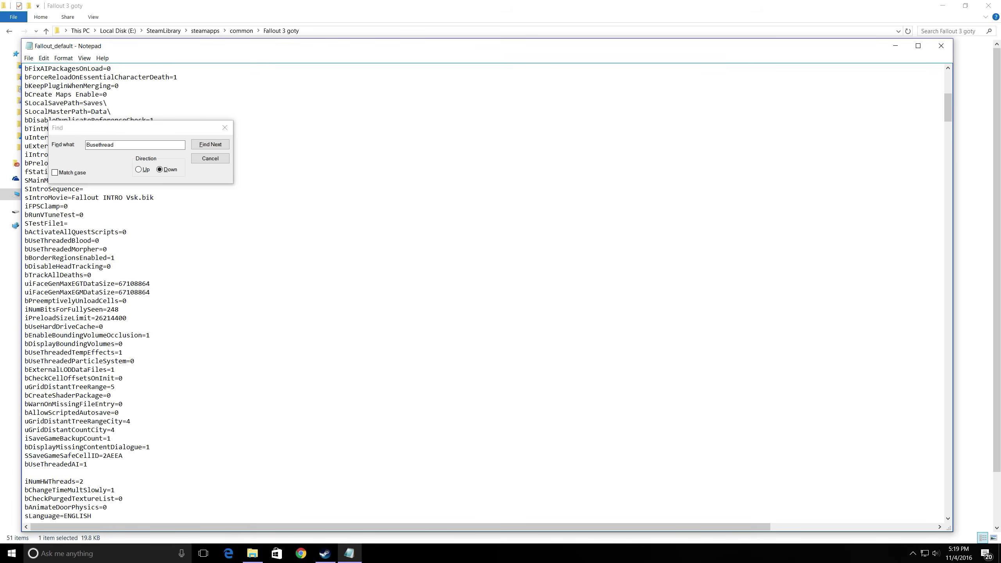
{"action": "key", "text": "BackSpace"}
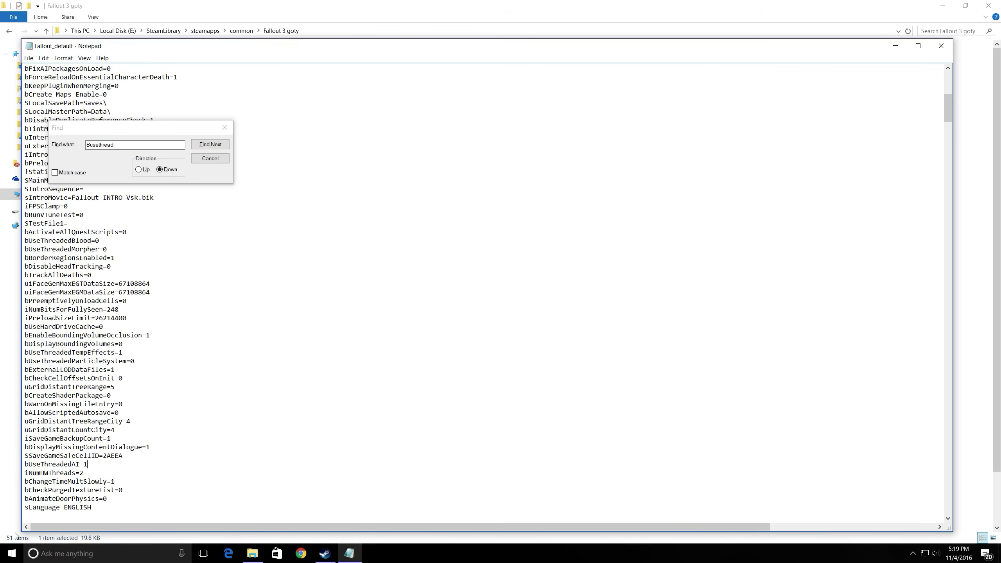
Step: Save Fallout_default and close Notepad
{"action": "left_click", "coordinate": [209, 159]}
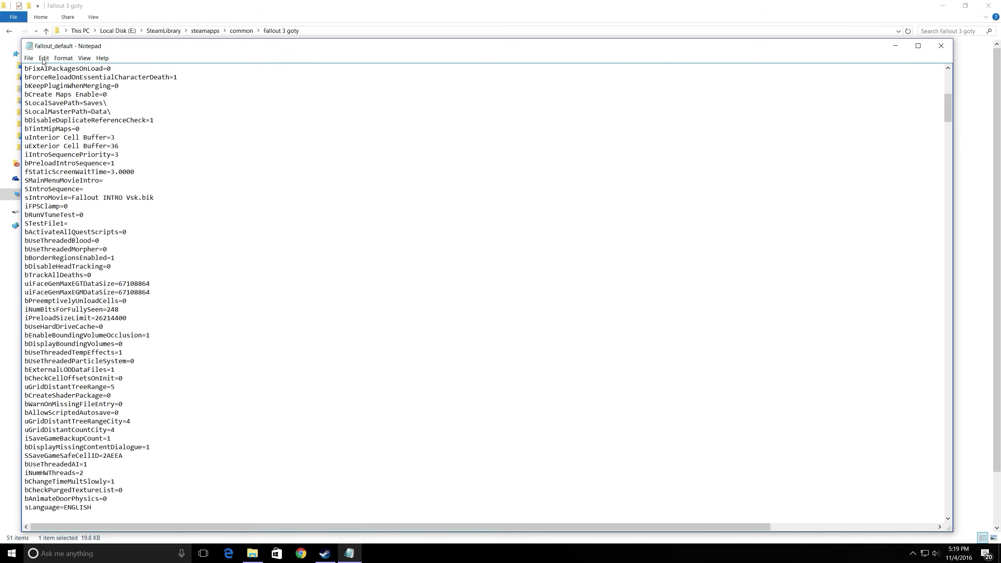
{"action": "left_click", "coordinate": [28, 58]}
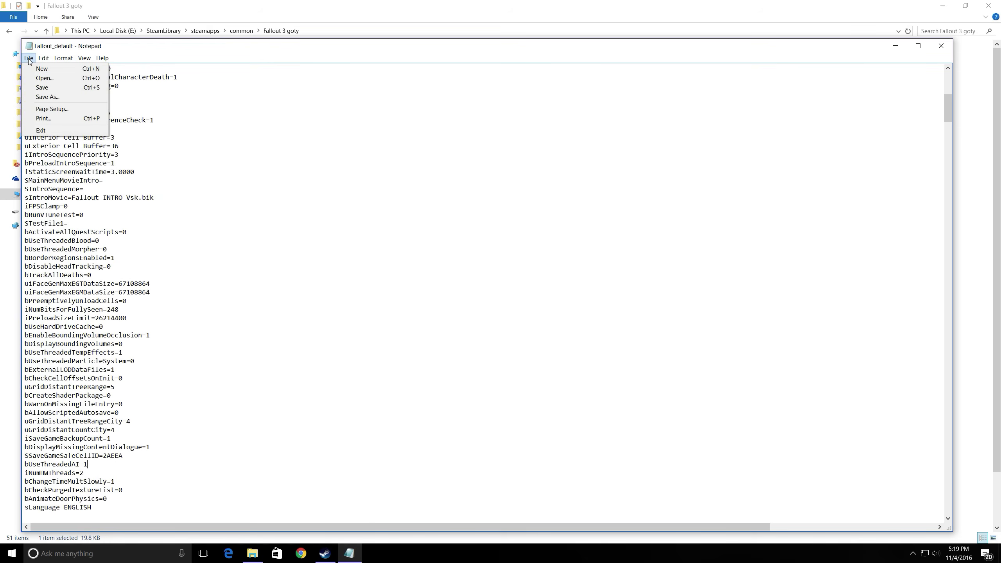
{"action": "left_click", "coordinate": [40, 87]}
{"action": "left_click", "coordinate": [941, 46]}
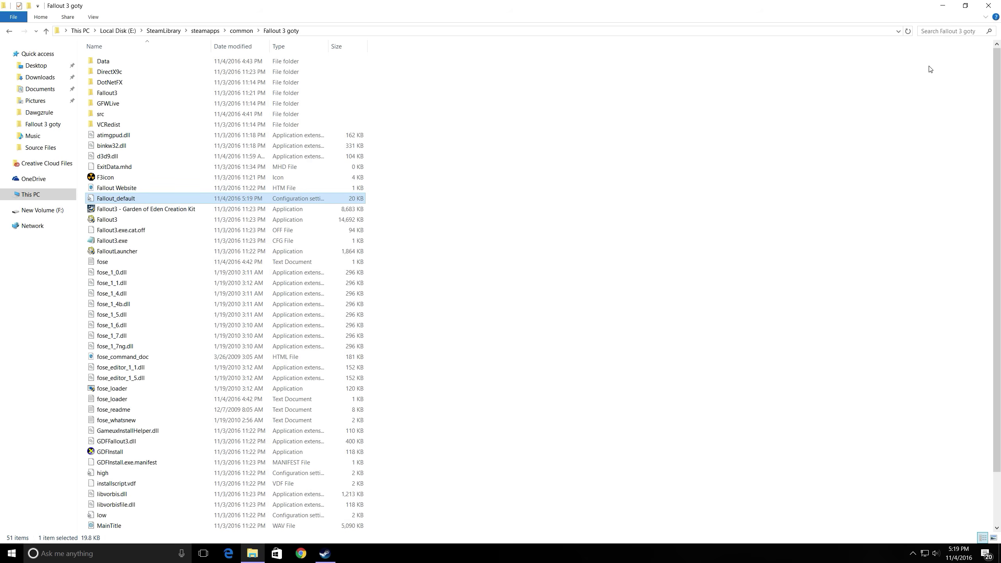
Step: Close Explorer and Steam, then Bing-search 'nexus mods d3d9.dll', refined with 'fallout 3'
{"action": "left_click", "coordinate": [984, 7]}
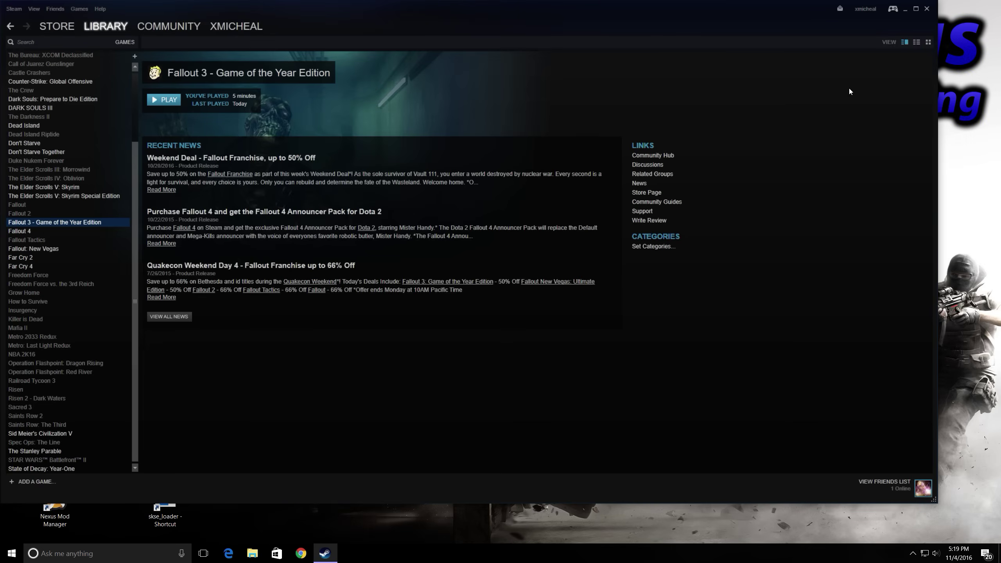
{"action": "left_click", "coordinate": [927, 12]}
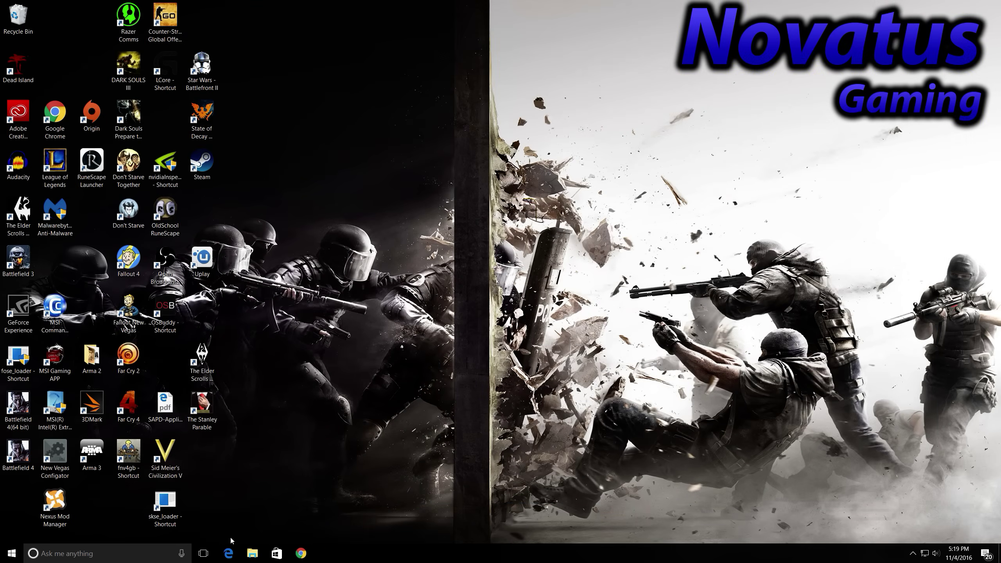
{"action": "left_click", "coordinate": [229, 554]}
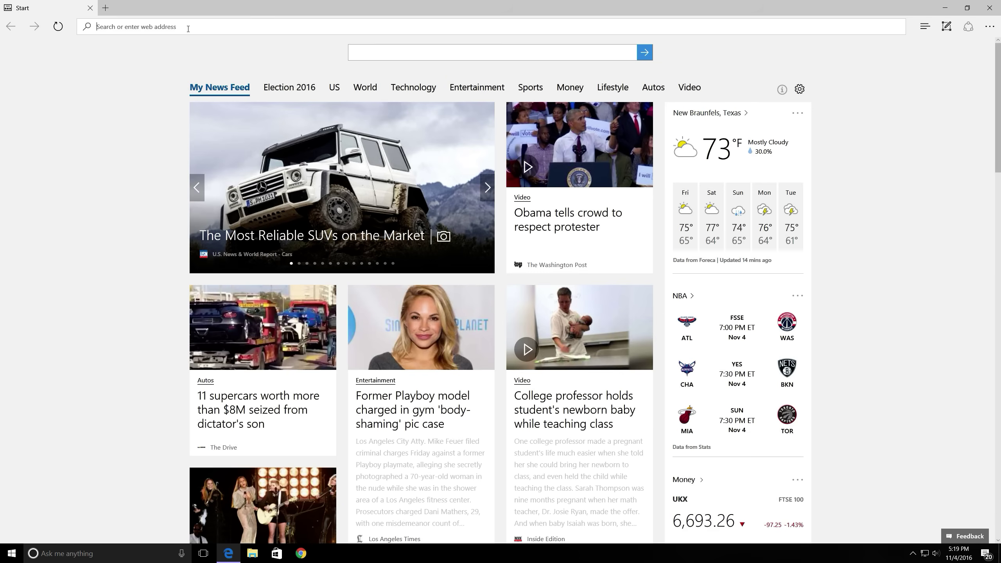
{"action": "left_click", "coordinate": [188, 29]}
{"action": "type", "text": "nexus mods"}
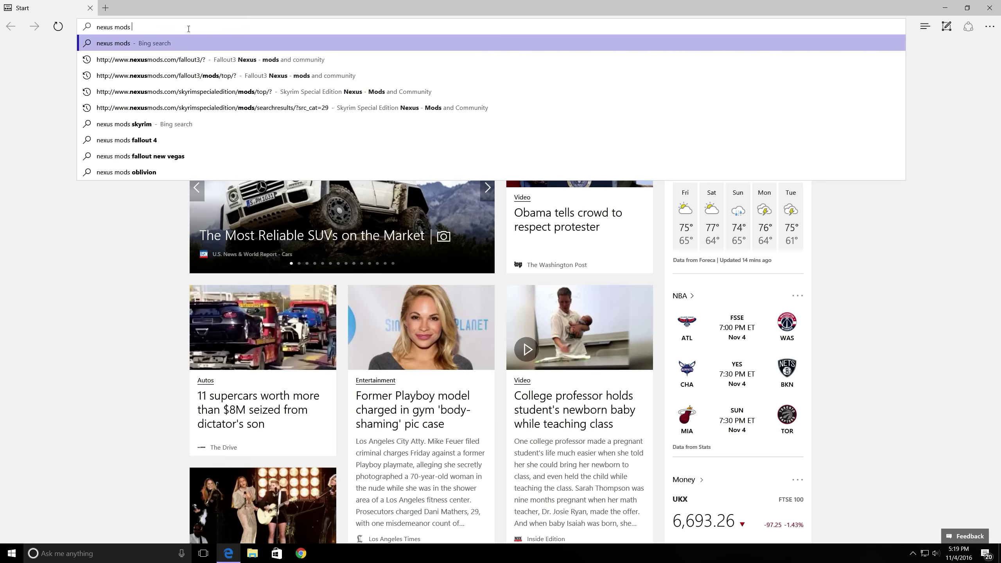
{"action": "type", "text": " d3d"}
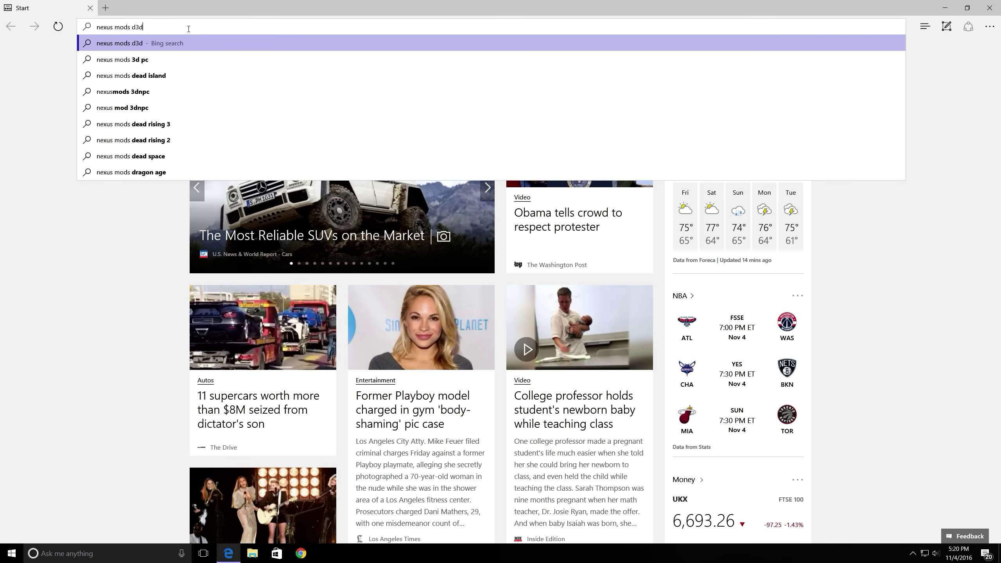
{"action": "type", "text": "9.dll"}
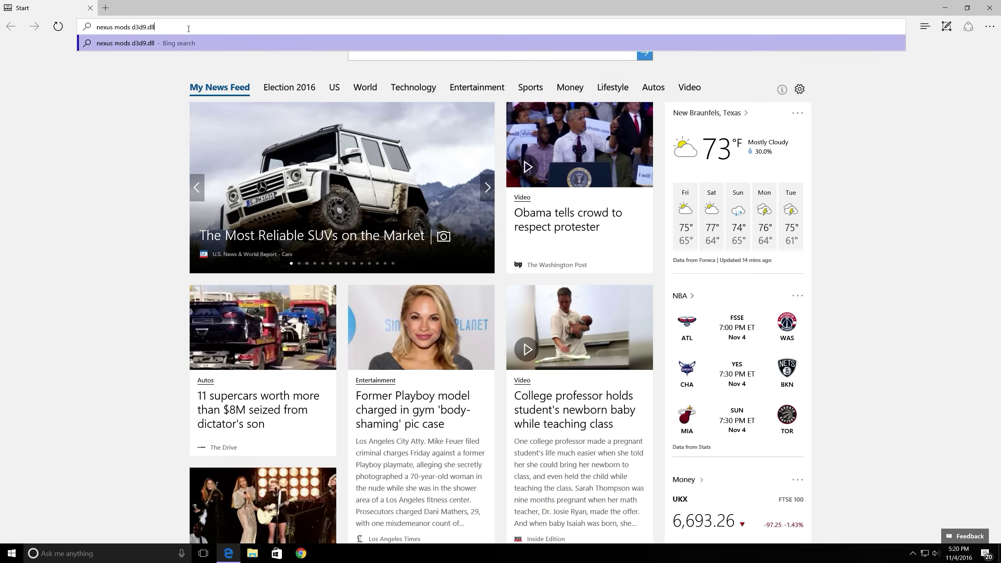
{"action": "key", "text": "Return"}
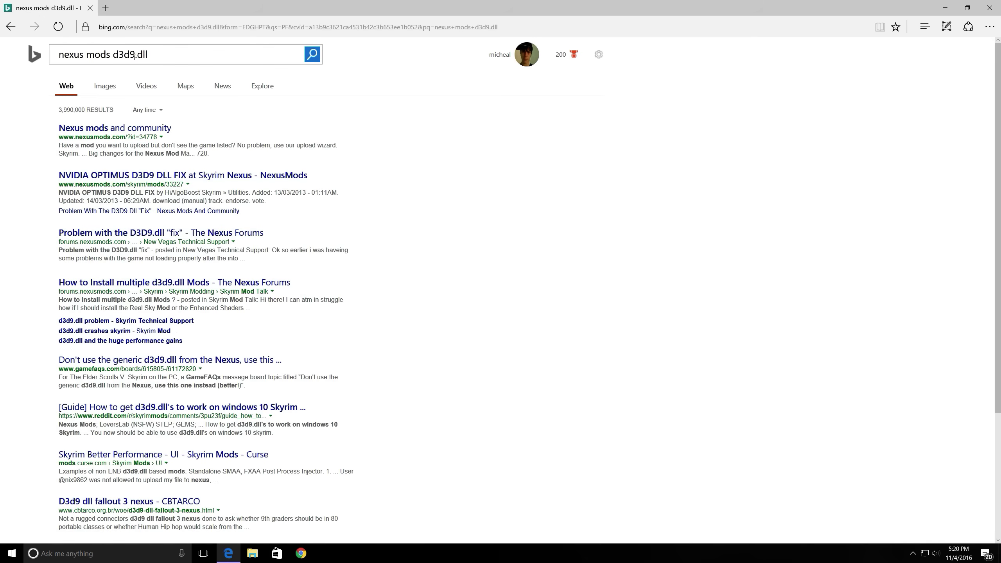
{"action": "type", "text": "fallout 3"}
{"action": "key", "text": "Return"}
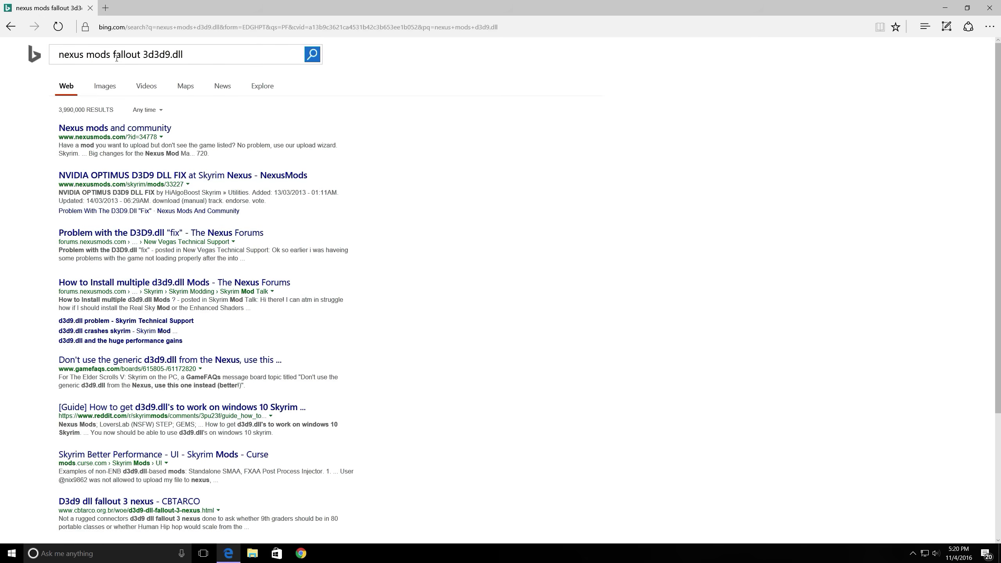
Step: Open the Nexus Mods 'Fallout 3 Windows 7 and 8 Fix' page and list its files, including the 52kb Win 7 and 8 patch
{"action": "left_click", "coordinate": [124, 127]}
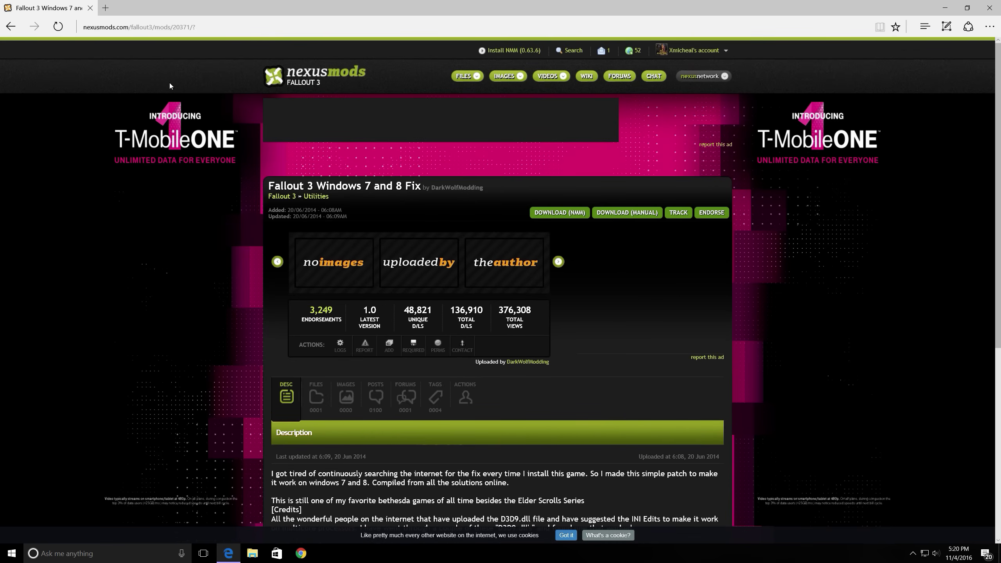
{"action": "scroll", "coordinate": [320, 252], "scroll_direction": "down", "scroll_amount": 4}
{"action": "left_click", "coordinate": [320, 251]}
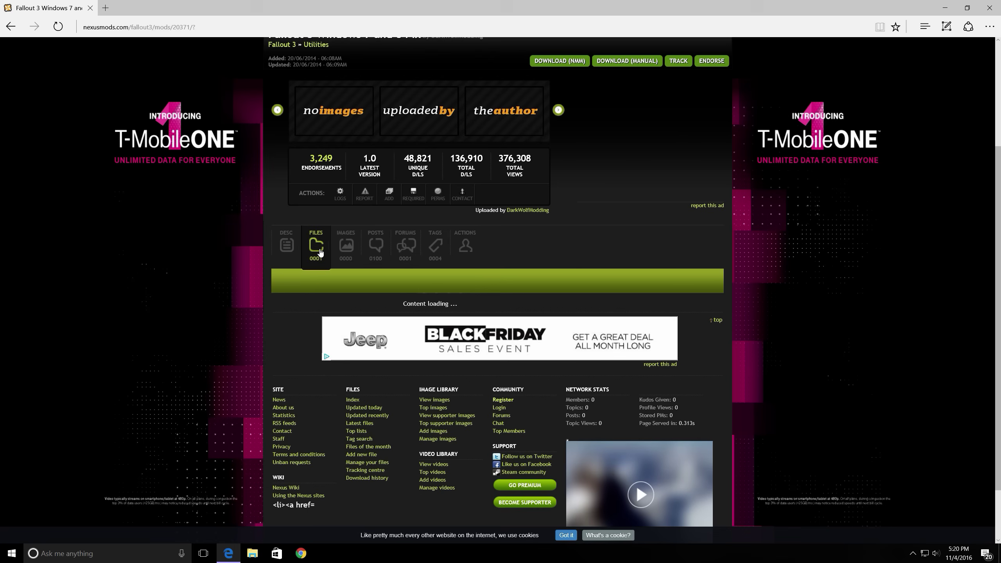
{"action": "scroll", "coordinate": [292, 260], "scroll_direction": "down", "scroll_amount": 2}
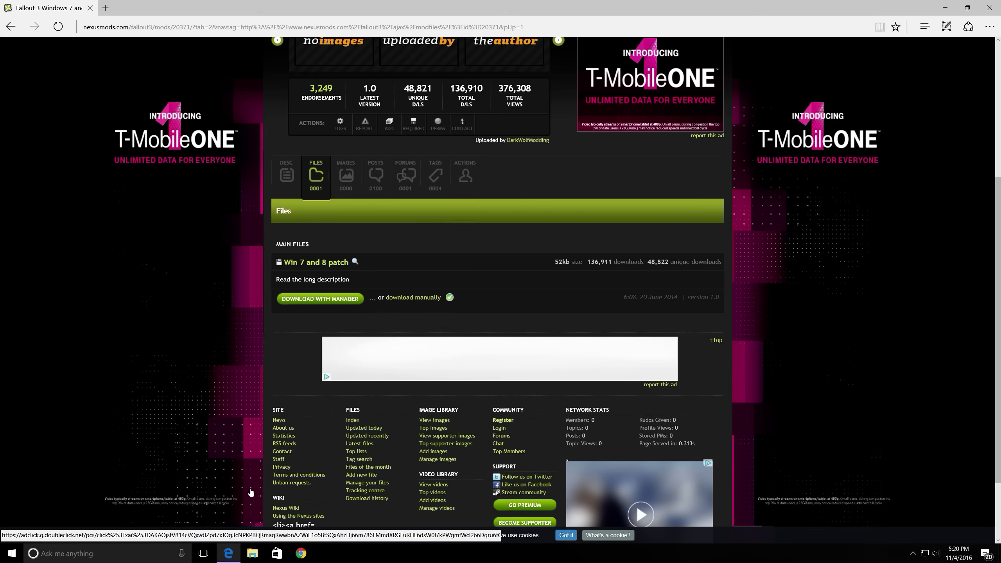
{"action": "left_click", "coordinate": [256, 556]}
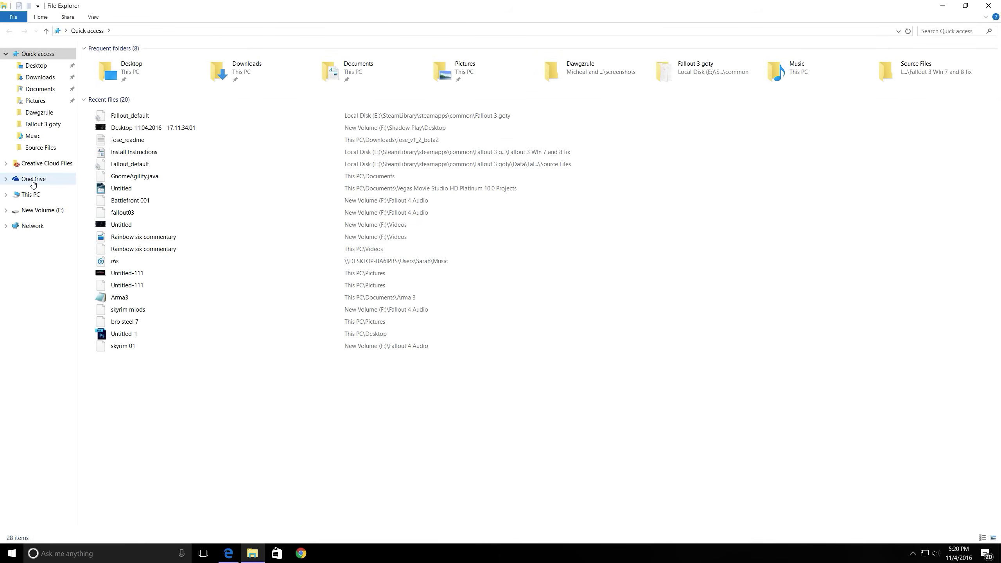
Step: Browse to E:\SteamLibrary\steamapps\common\Fallout 3 goty, select d3d9.dll, then run FalloutLauncher
{"action": "left_click", "coordinate": [38, 196]}
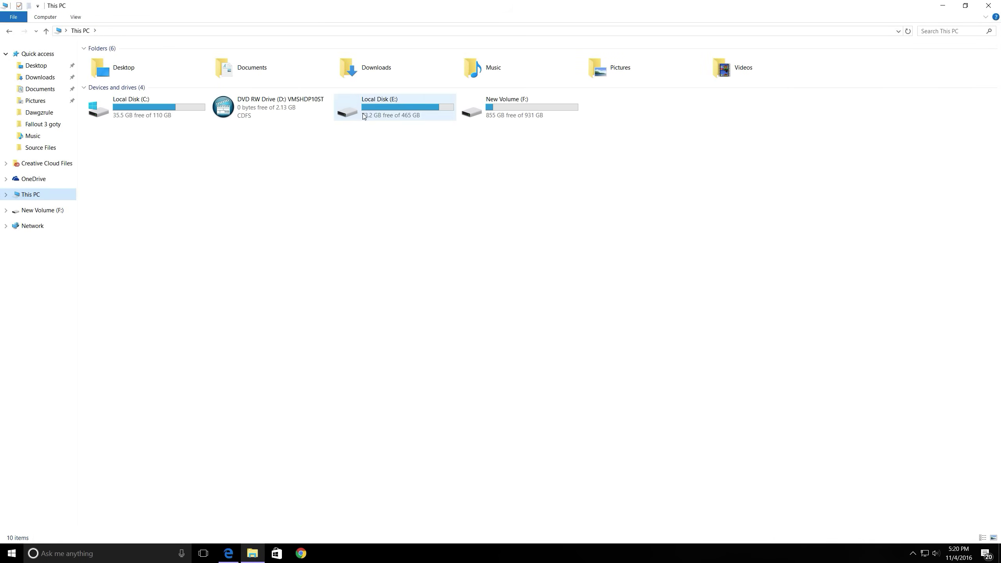
{"action": "double_click", "coordinate": [378, 107]}
{"action": "double_click", "coordinate": [114, 115]}
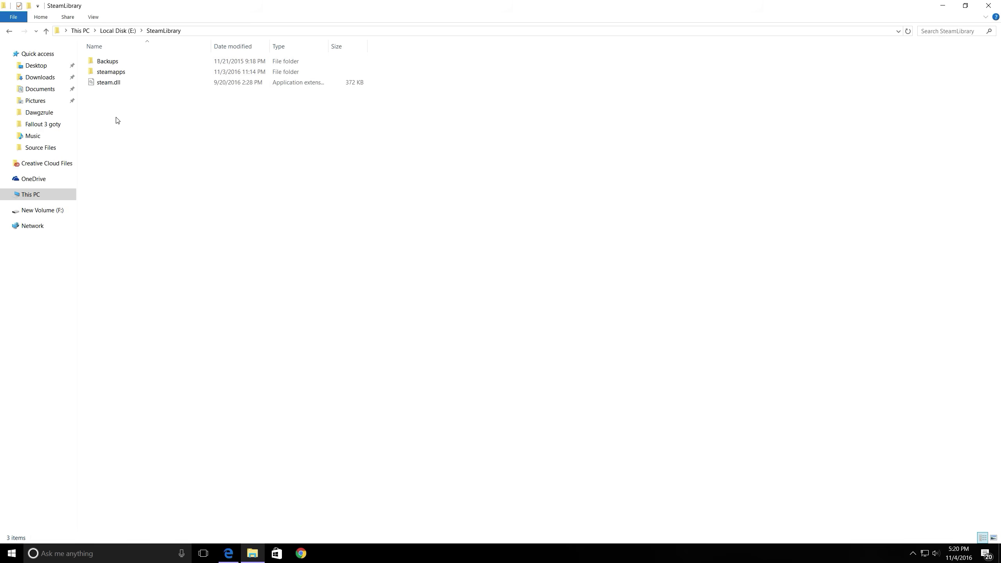
{"action": "double_click", "coordinate": [122, 74]}
{"action": "double_click", "coordinate": [122, 61]}
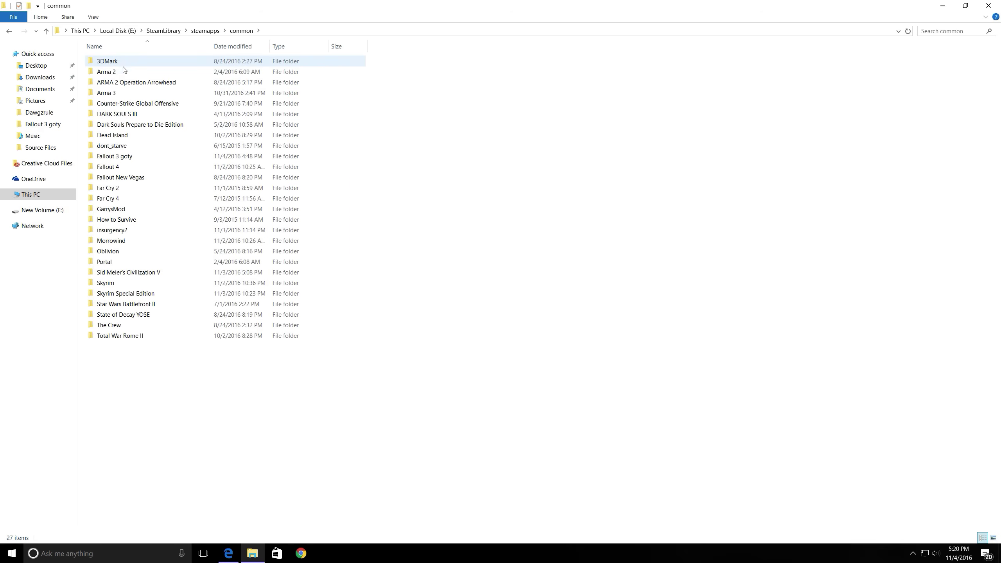
{"action": "double_click", "coordinate": [118, 155]}
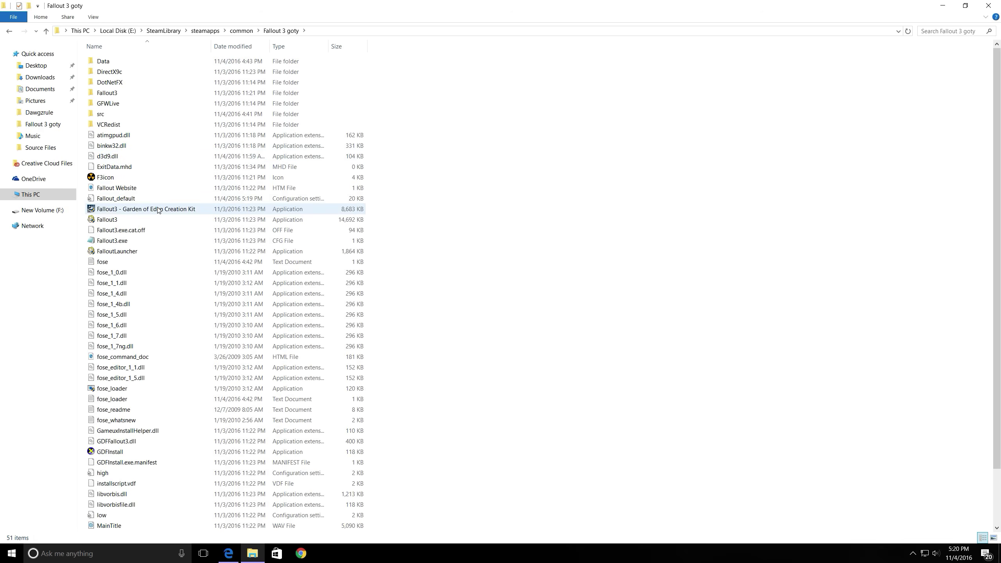
{"action": "left_click", "coordinate": [127, 158]}
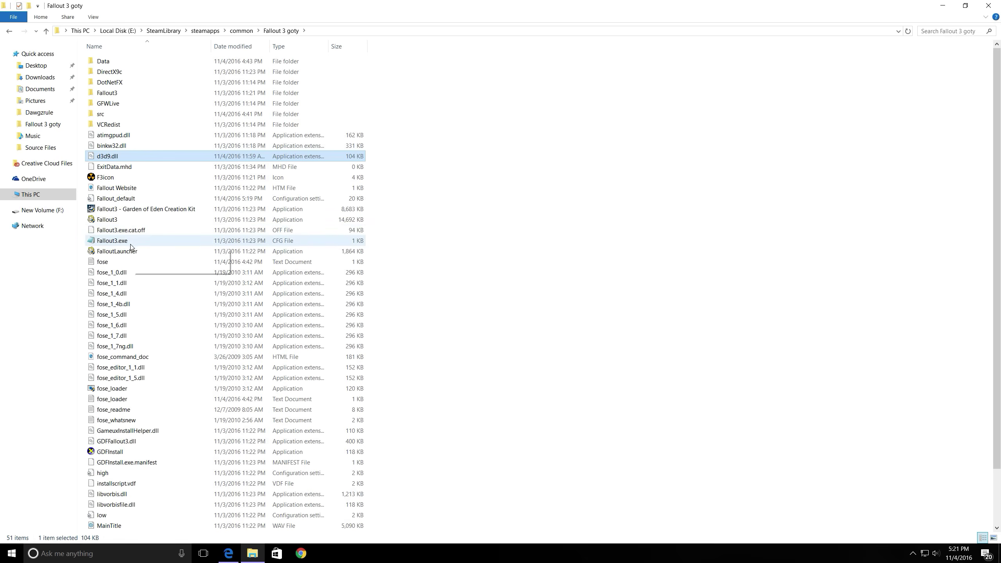
{"action": "double_click", "coordinate": [125, 253]}
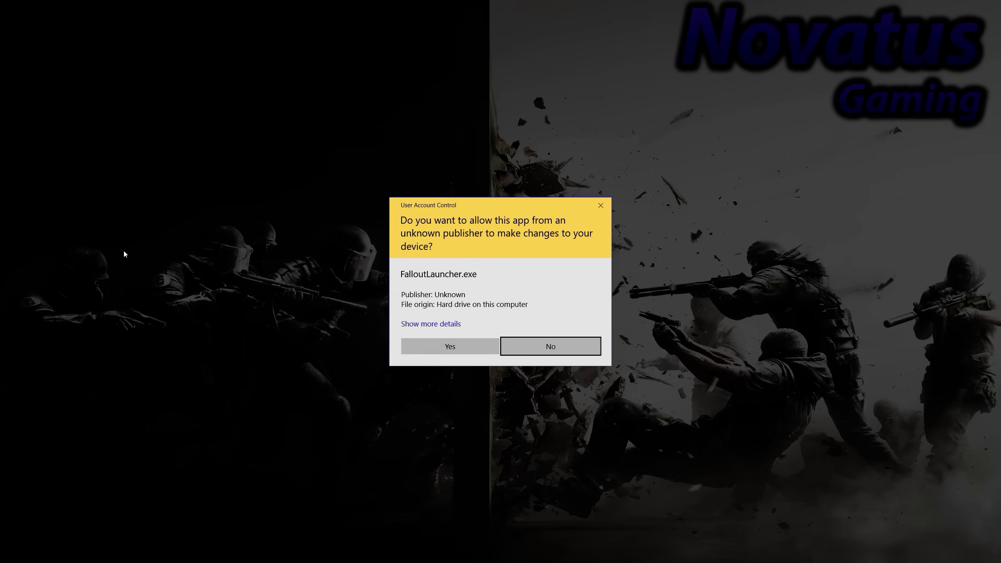
Step: Allow FalloutLauncher in the UAC prompt and press PLAY in the launcher
{"action": "left_click", "coordinate": [432, 349]}
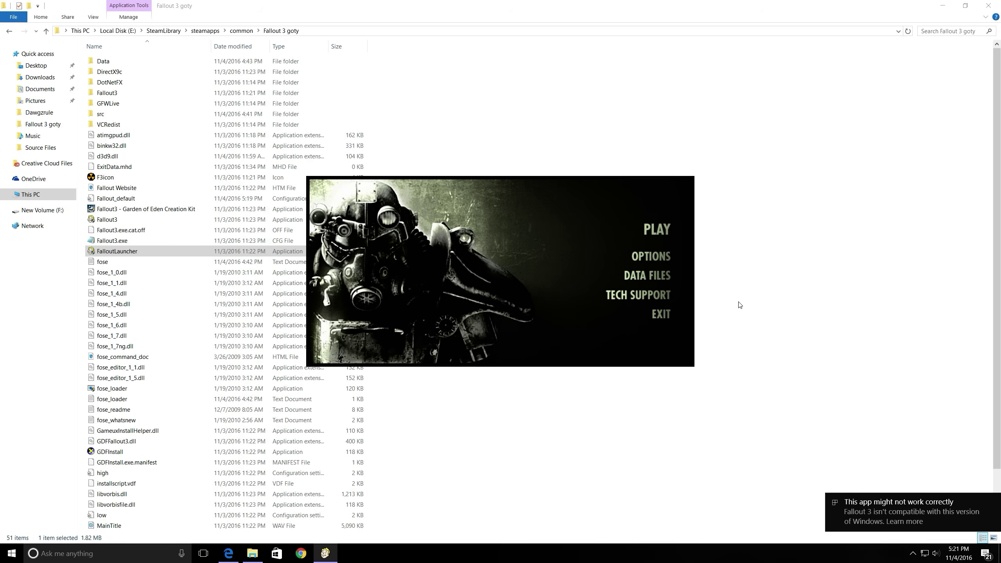
{"action": "left_click", "coordinate": [674, 237]}
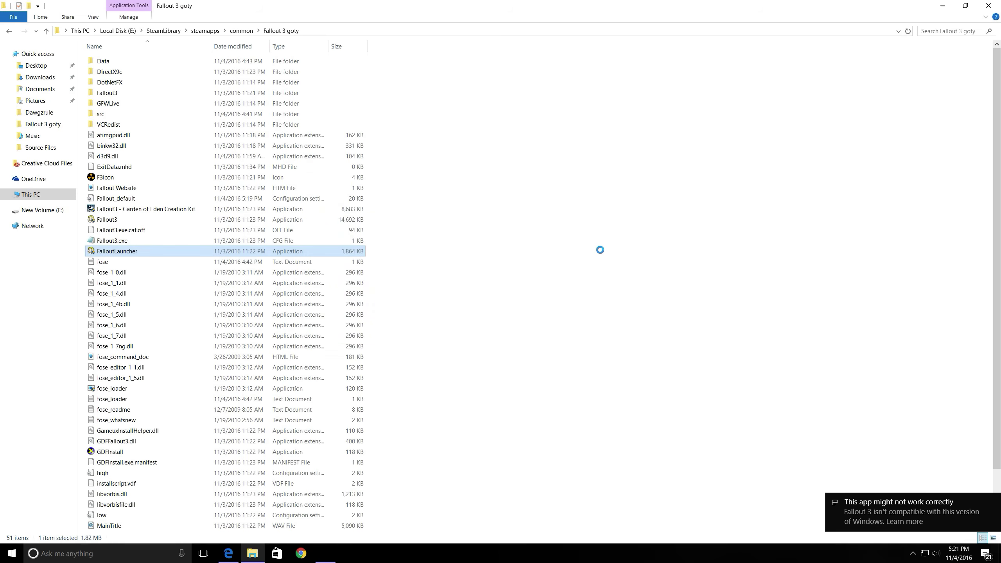